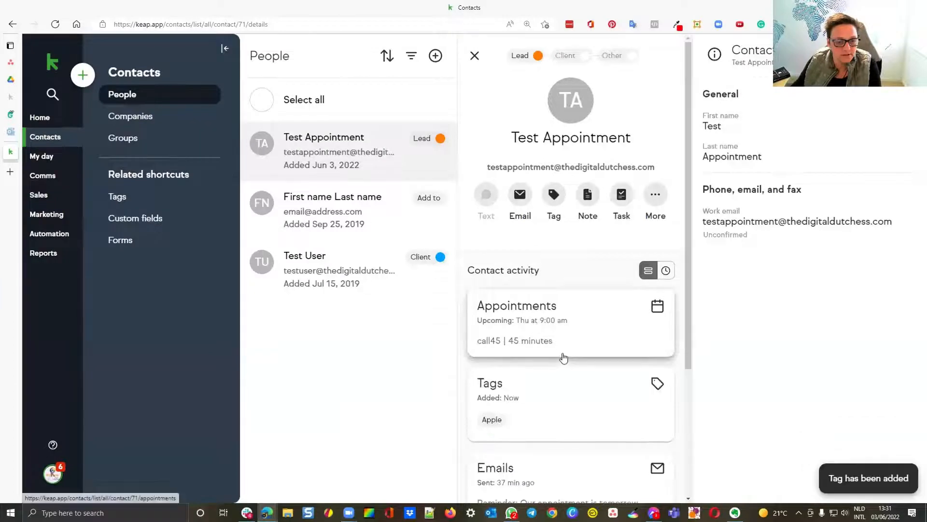
Step: Create a new tag named Banana and add it to the second contact in the People list
left_click(351, 215)
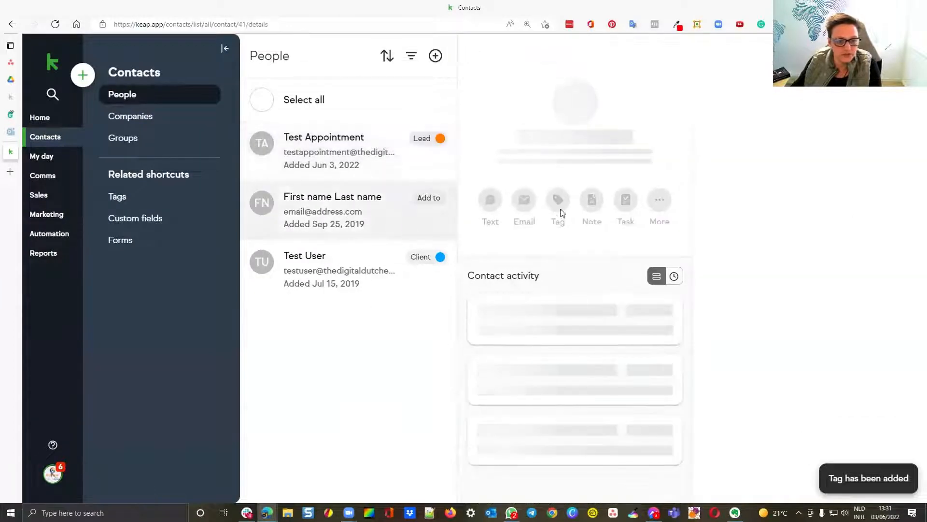
left_click(554, 196)
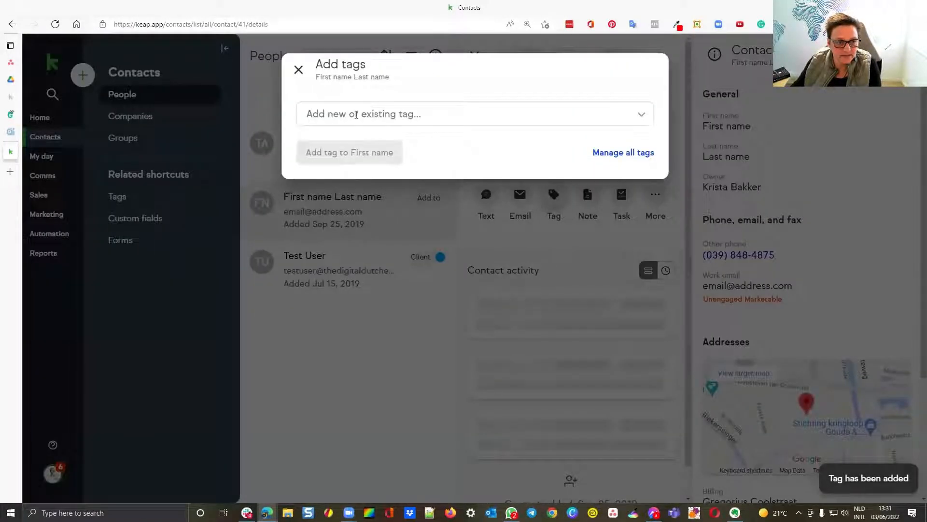
left_click(356, 114)
type("Ban")
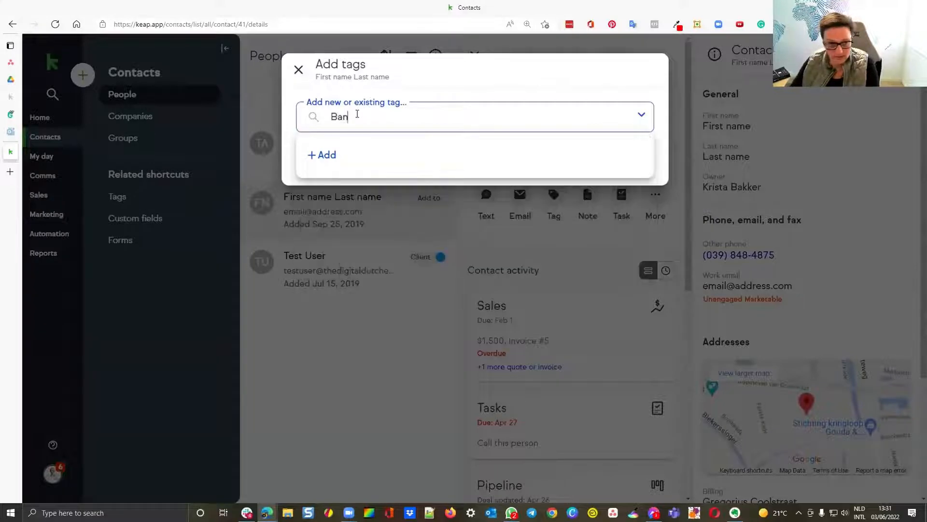
type("ana")
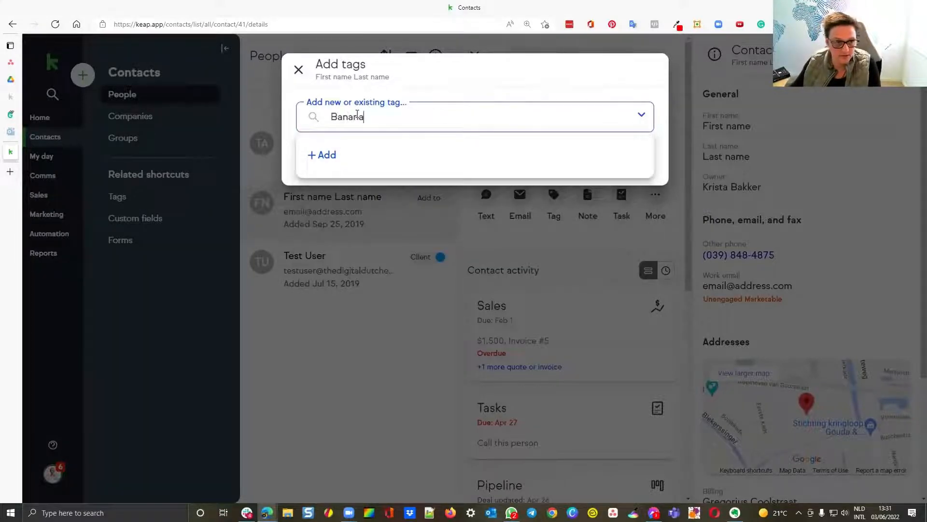
left_click(324, 156)
left_click(646, 83)
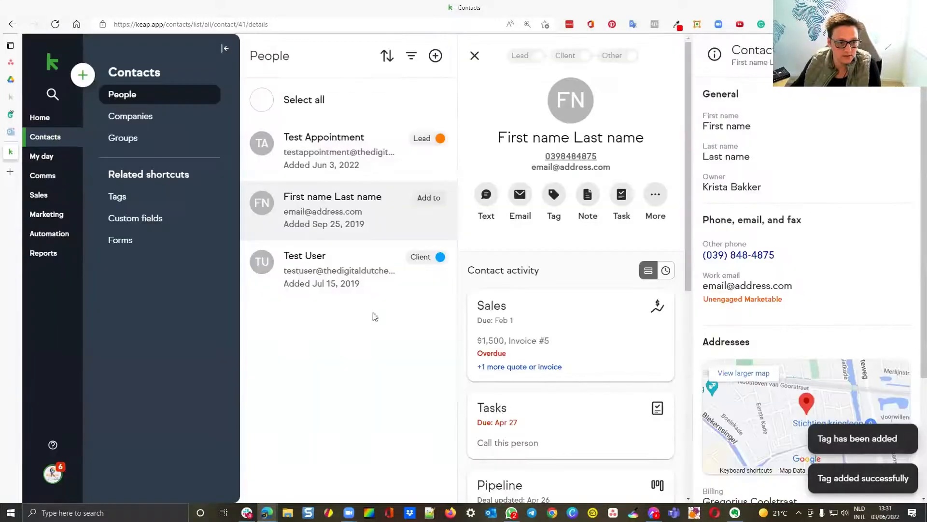
Step: Add the existing Apple and Banana tags to the contact marked Client in the People list
left_click(348, 273)
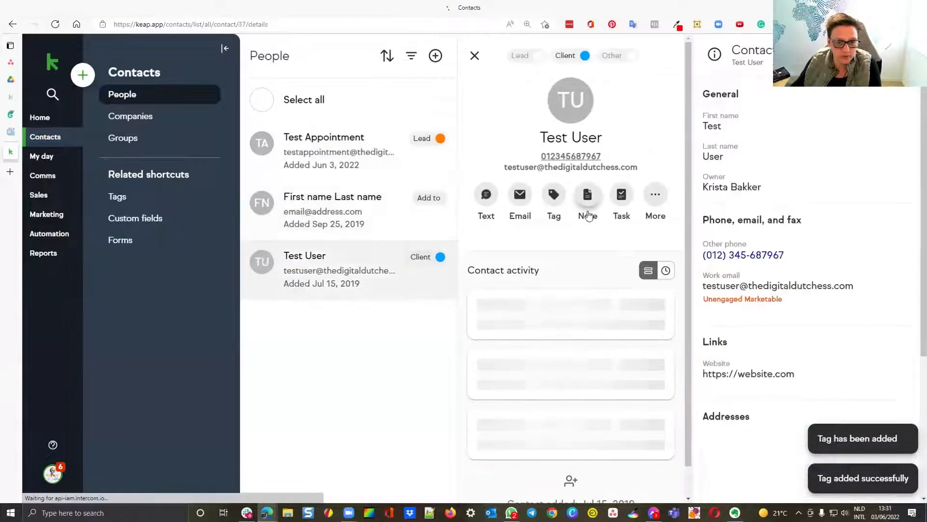
left_click(556, 195)
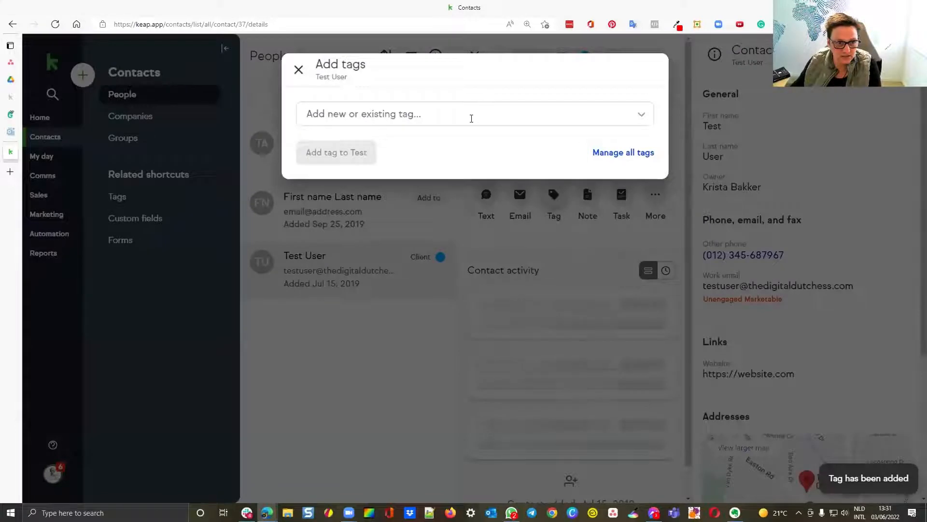
left_click(474, 116)
type("aoo")
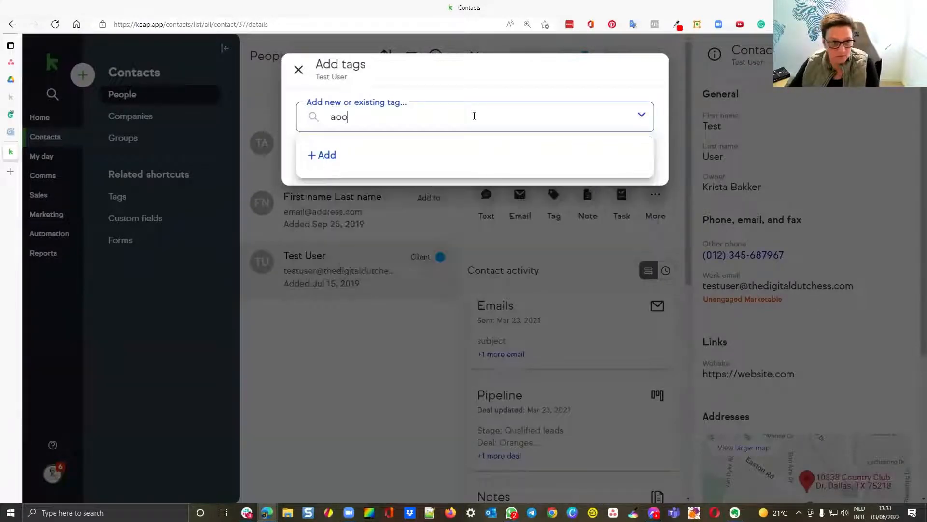
key("BackSpace")
key("BackSpace")
type("pp")
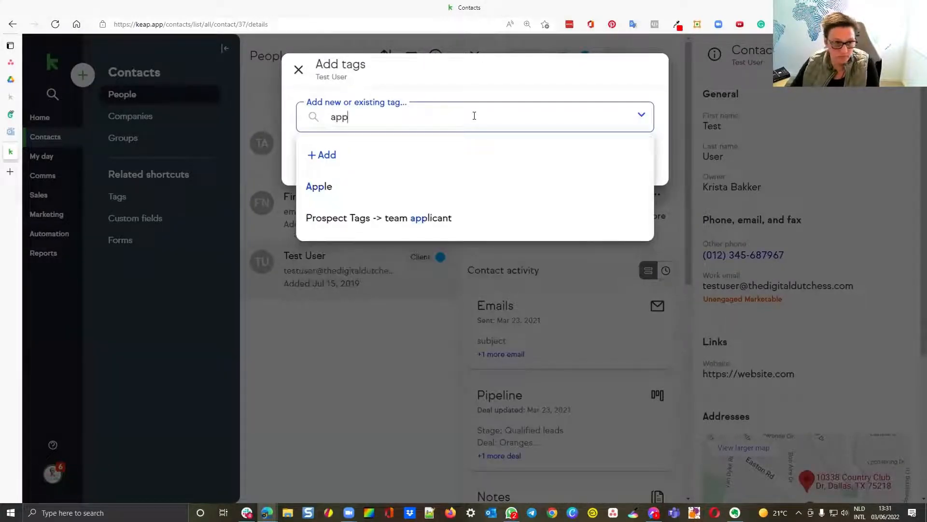
left_click(364, 187)
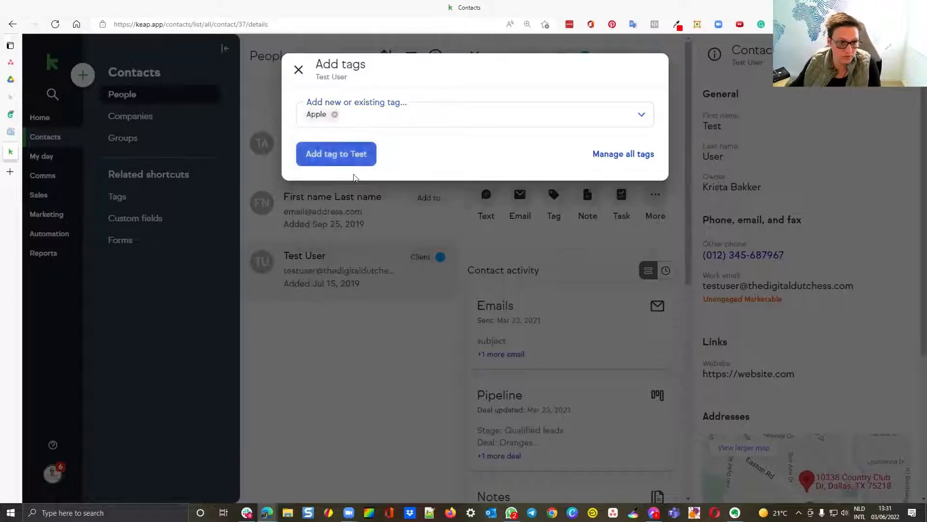
left_click(394, 122)
type("ba")
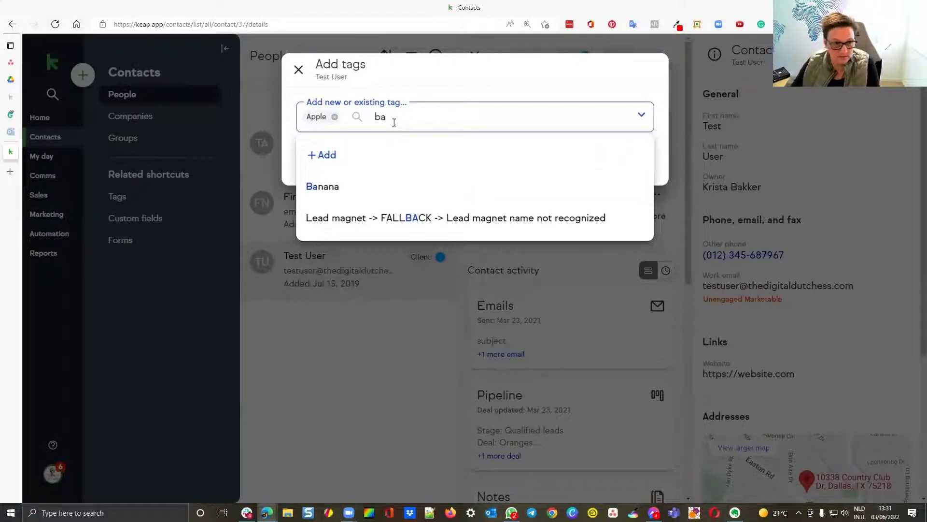
left_click(314, 191)
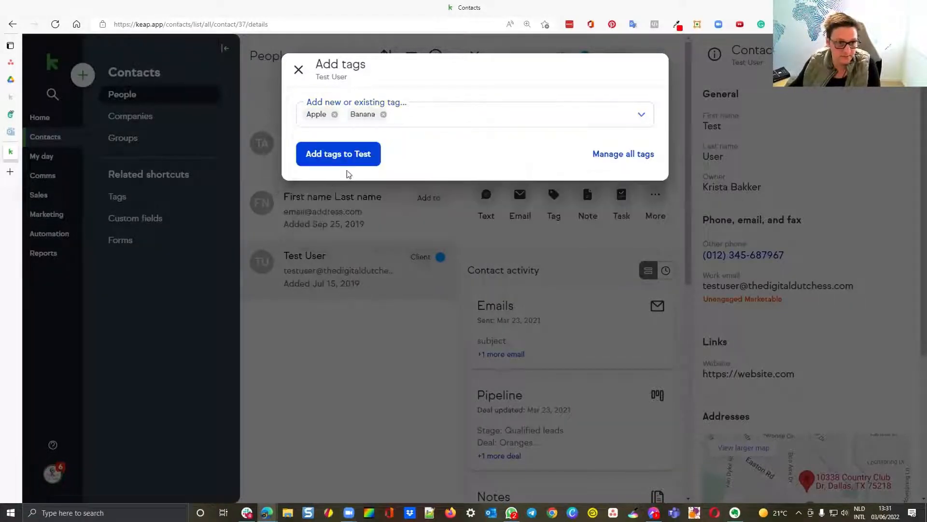
left_click(351, 163)
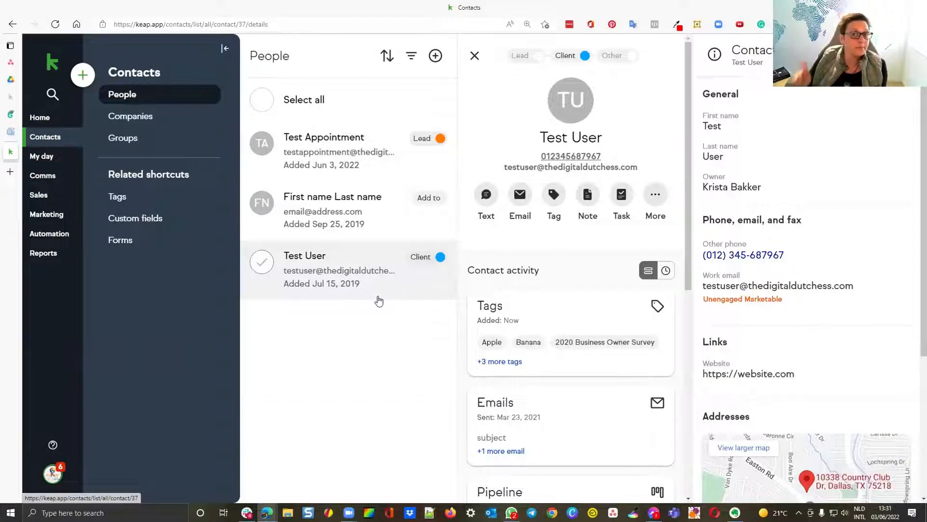
Step: Start a new contact group and add a Tags filter to it
left_click(163, 139)
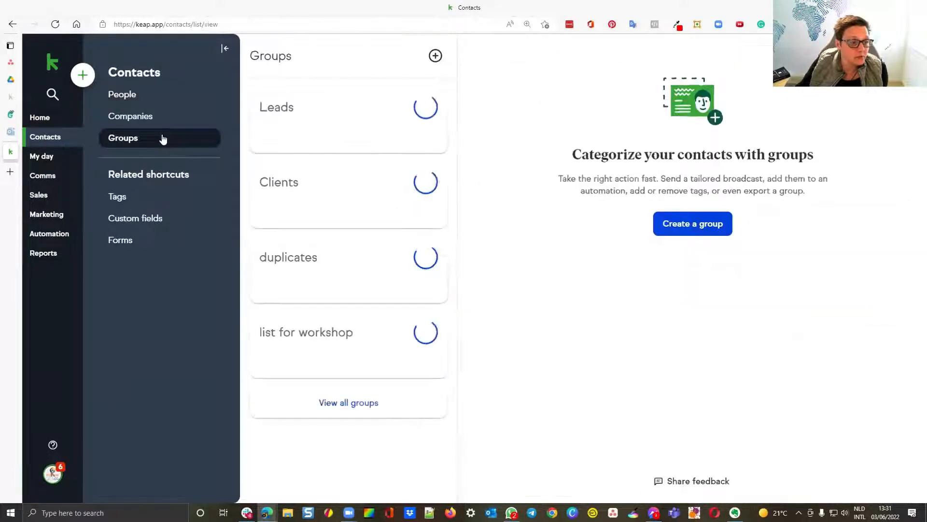
left_click(435, 56)
left_click(376, 121)
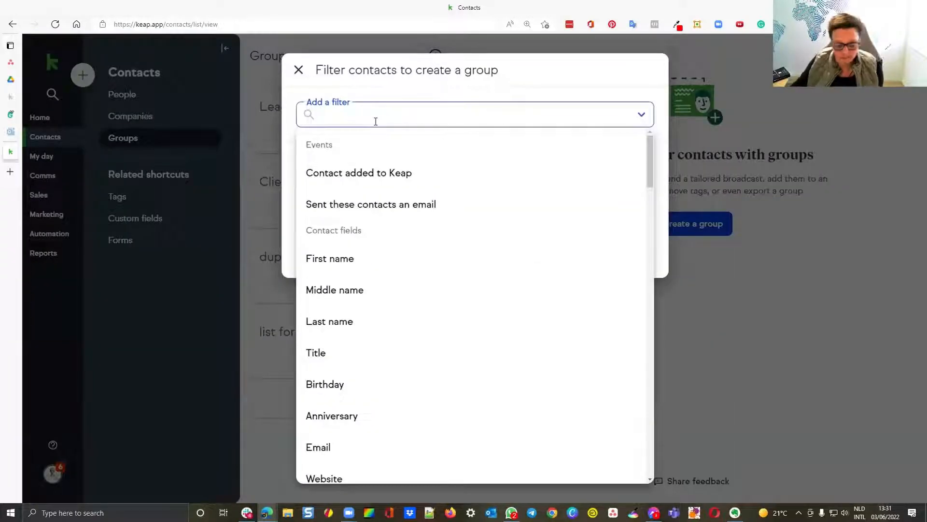
type("tag")
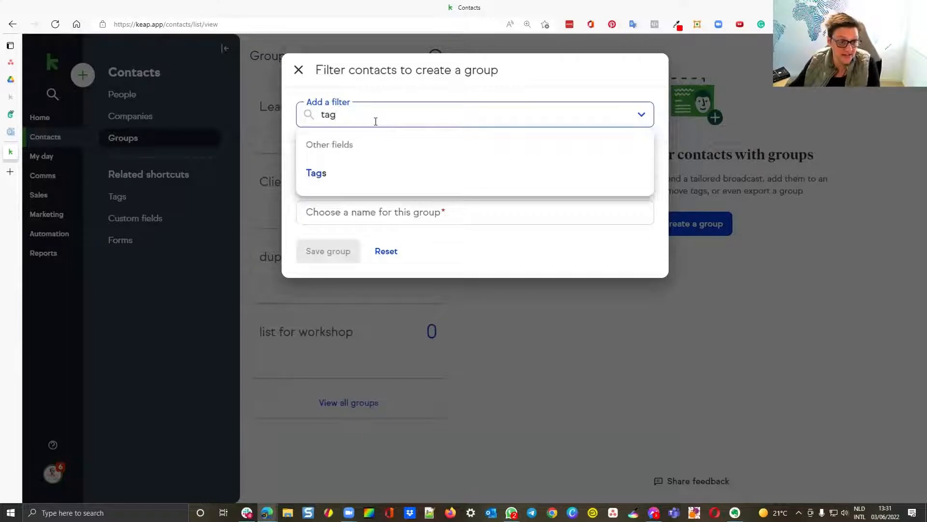
left_click(320, 175)
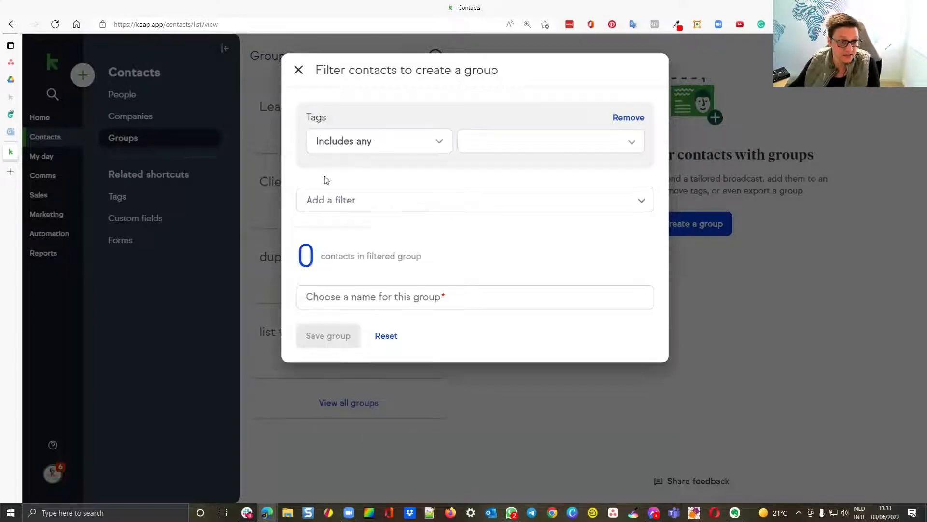
Step: Set the group's Tags filter to Includes all with the Apple tag
left_click(418, 147)
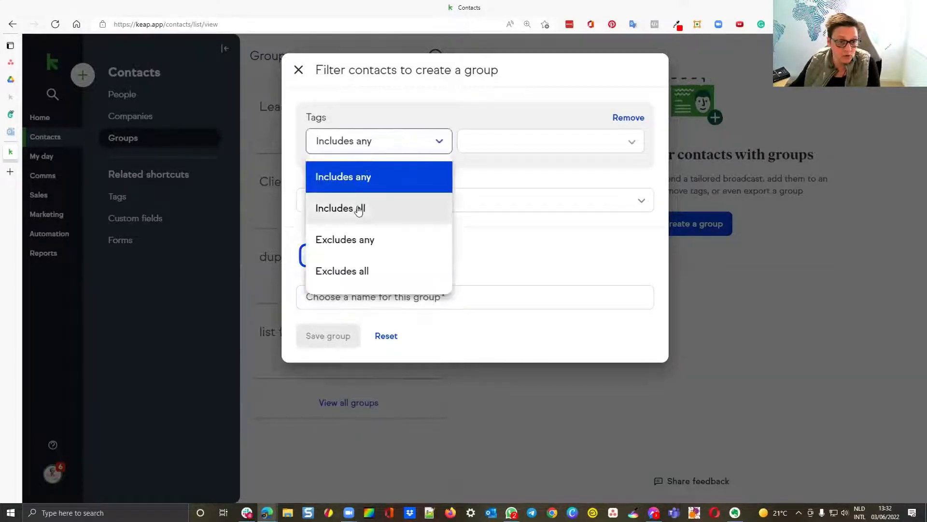
left_click(358, 206)
left_click(508, 142)
type("A")
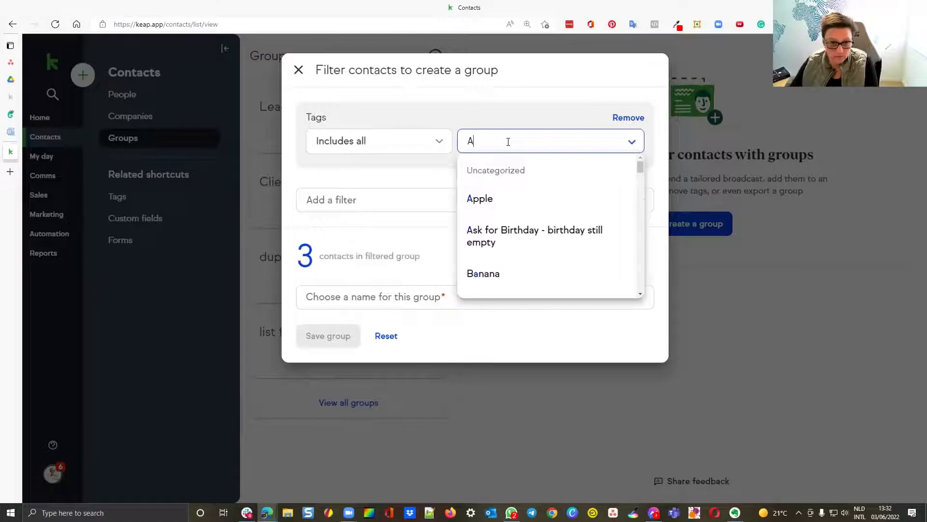
left_click(498, 194)
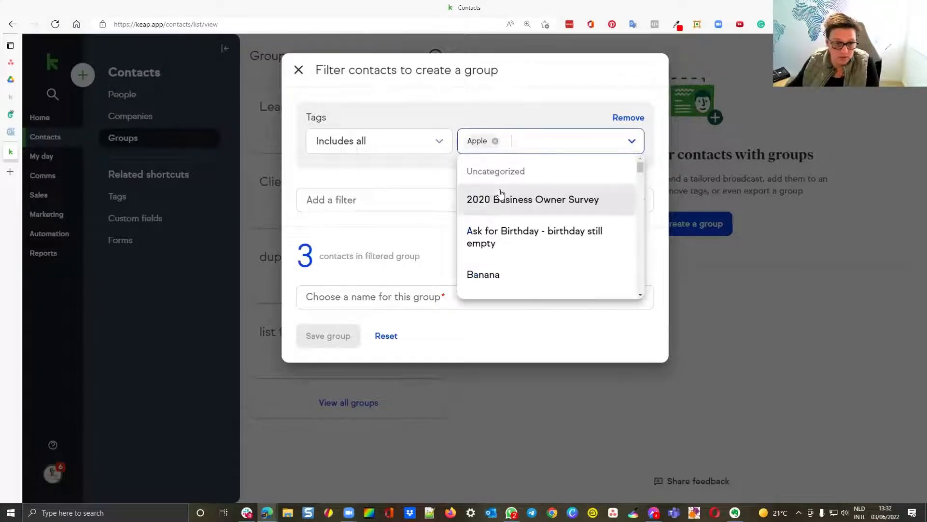
left_click(393, 186)
Step: Add a second Tags filter to the group and set it to Excludes all with the Banana tag
left_click(383, 201)
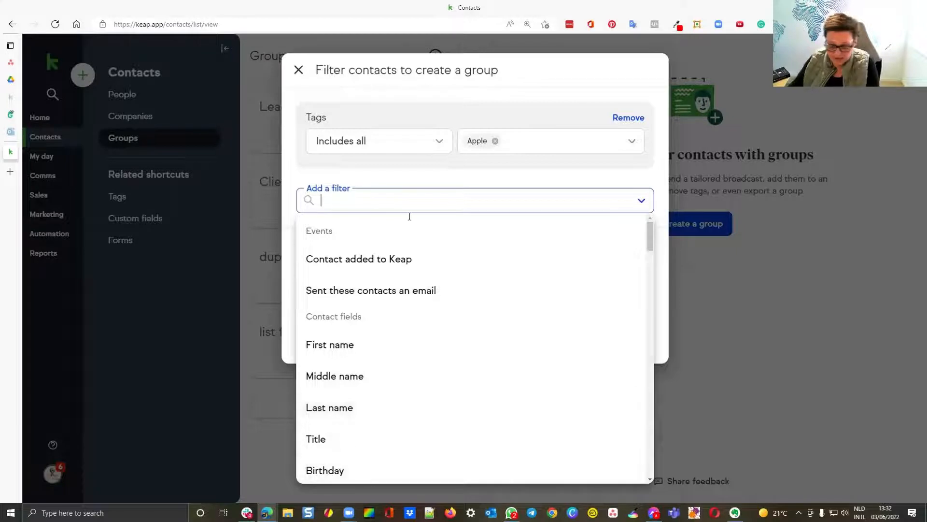
type("tag")
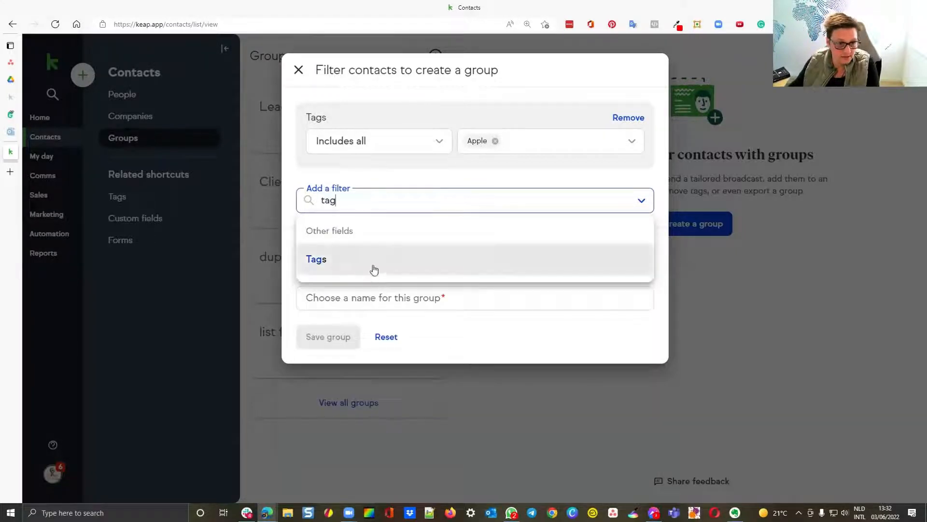
left_click(372, 263)
left_click(372, 235)
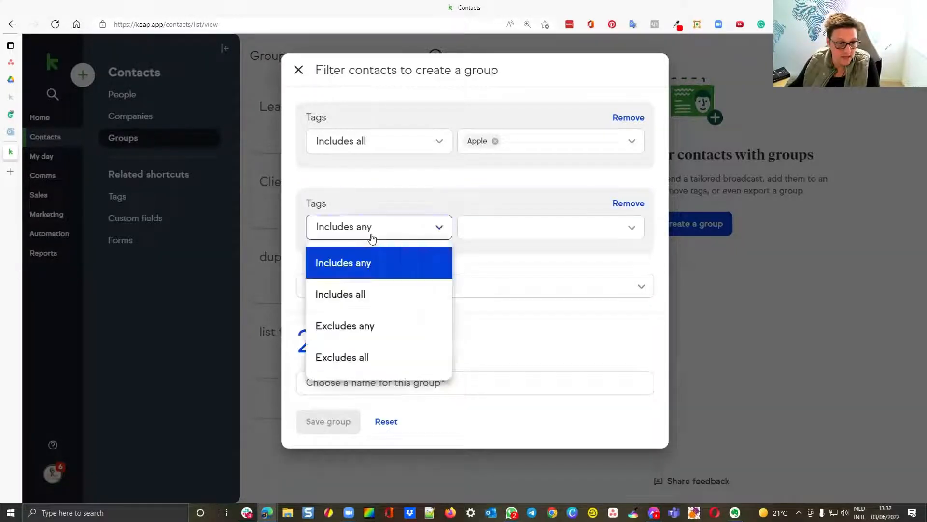
left_click(366, 356)
left_click(484, 236)
type("Ban")
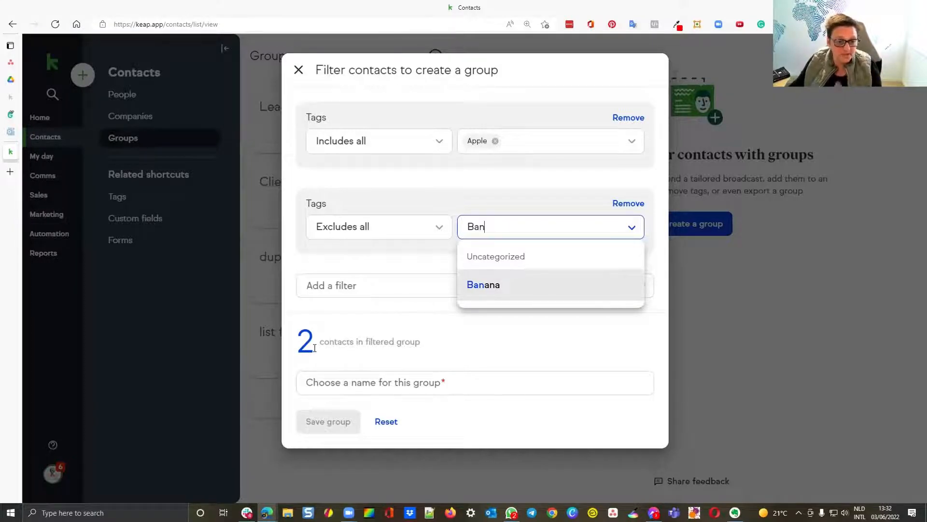
left_click(495, 288)
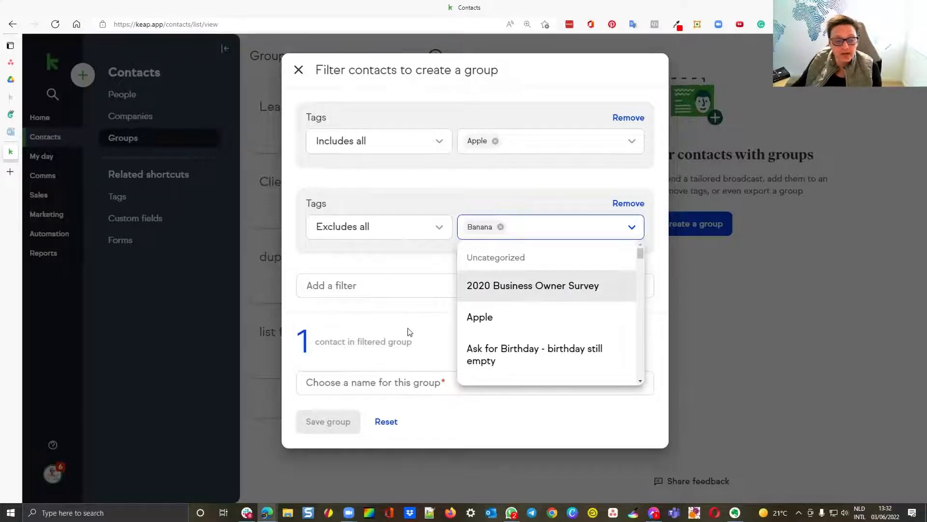
left_click(408, 331)
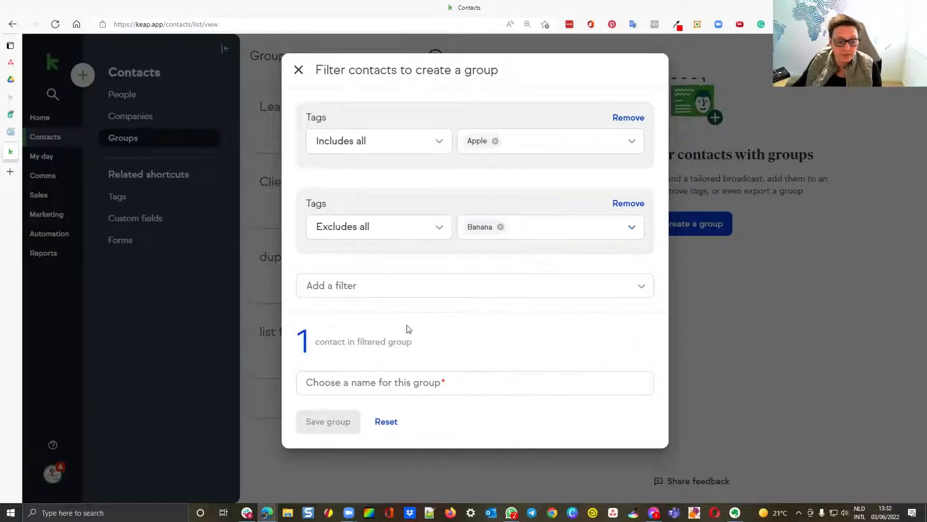
Step: Name the filtered group "Apples only" and save it
left_click(377, 379)
type("Ap")
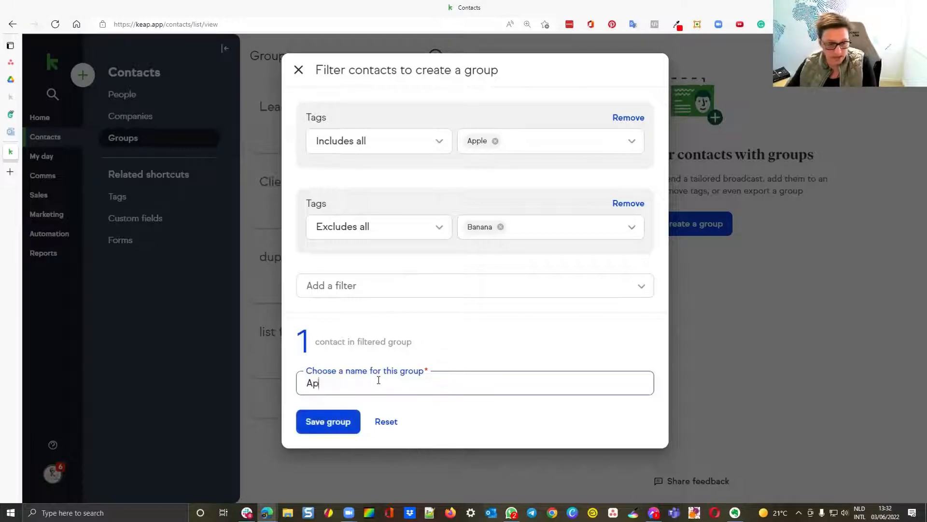
type("ples only")
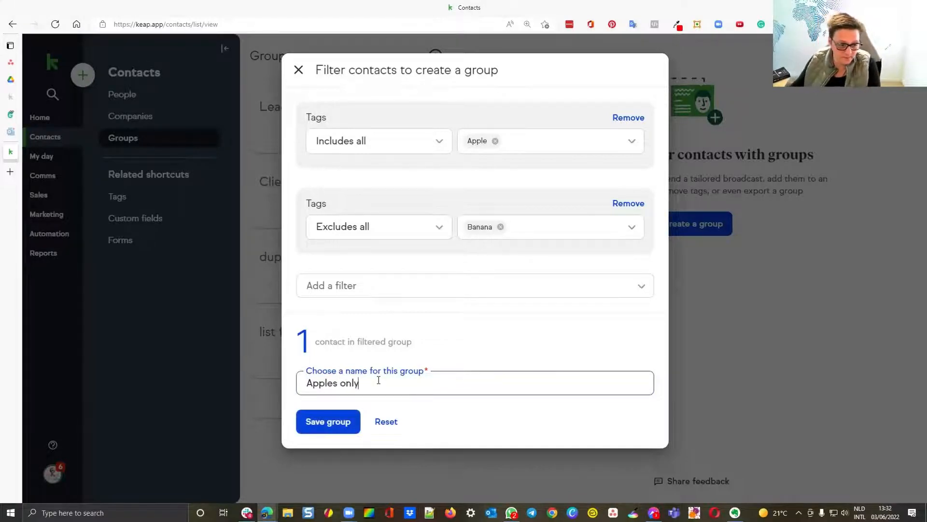
left_click(341, 423)
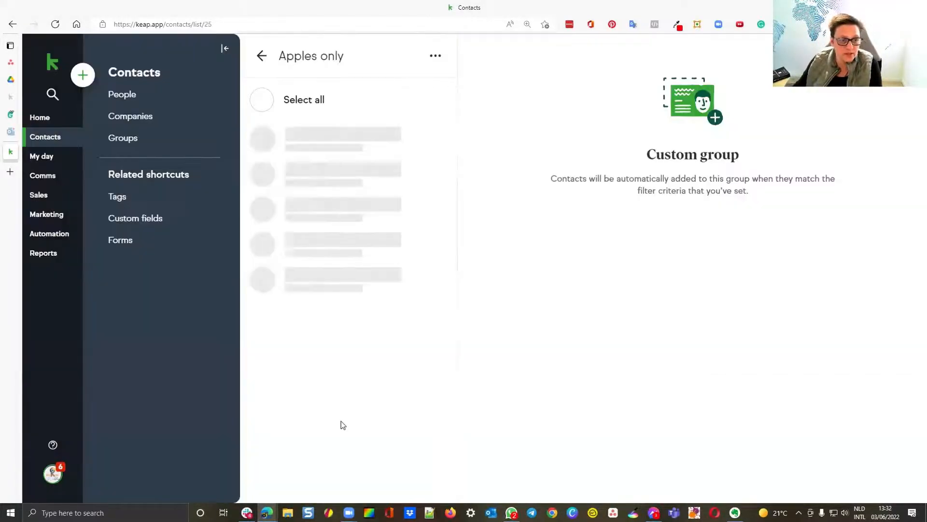
Step: Start another contact group with a Tags filter that includes any of the Banana tag
left_click(261, 56)
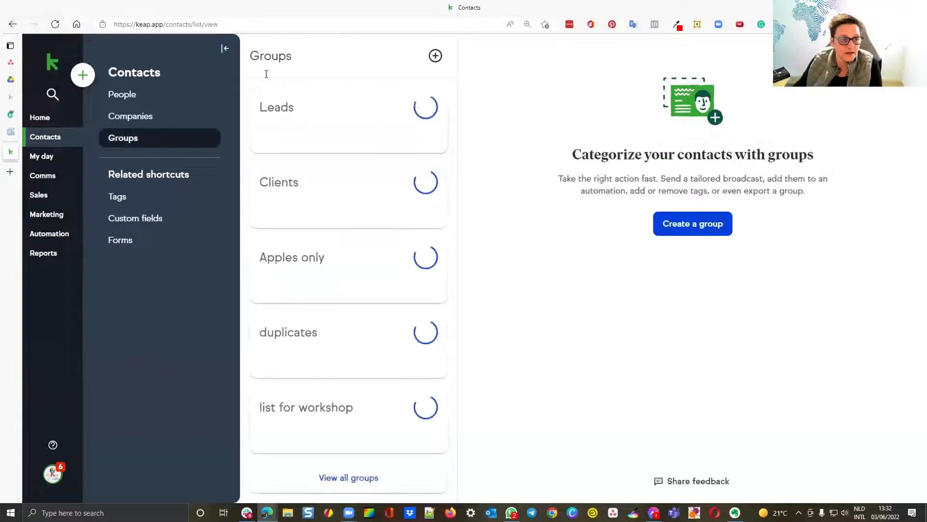
left_click(435, 56)
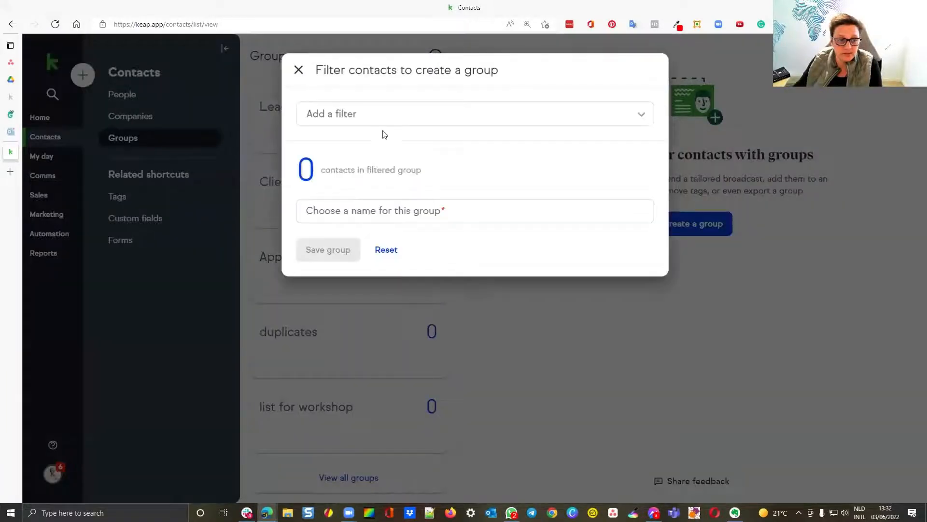
left_click(385, 118)
type("tag")
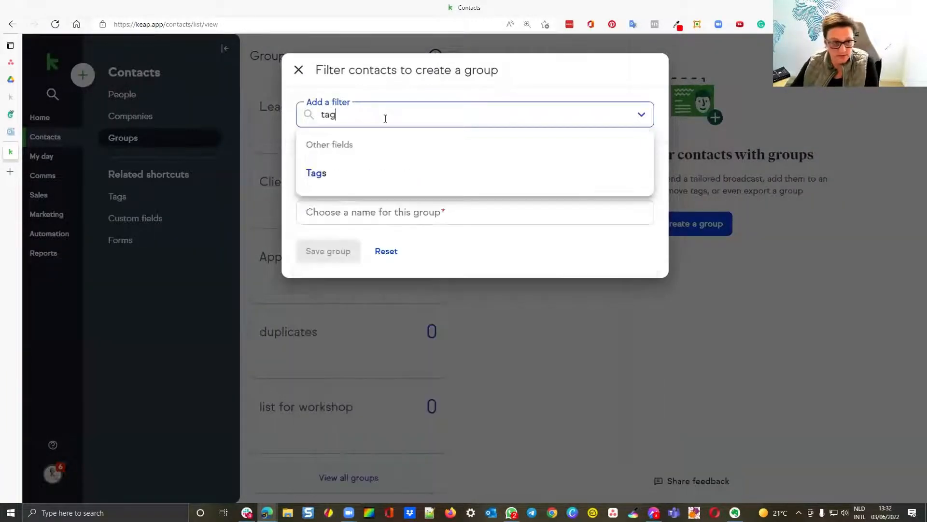
left_click(358, 174)
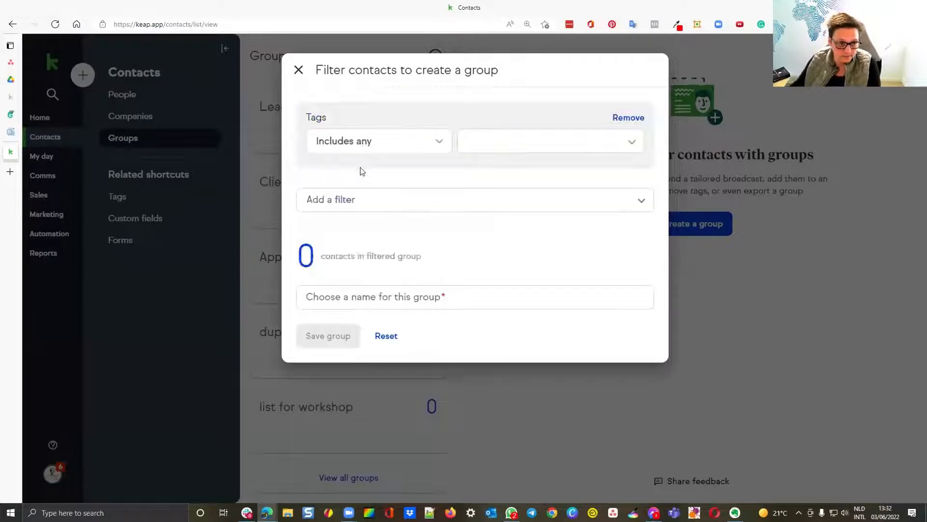
left_click(502, 147)
type("bn")
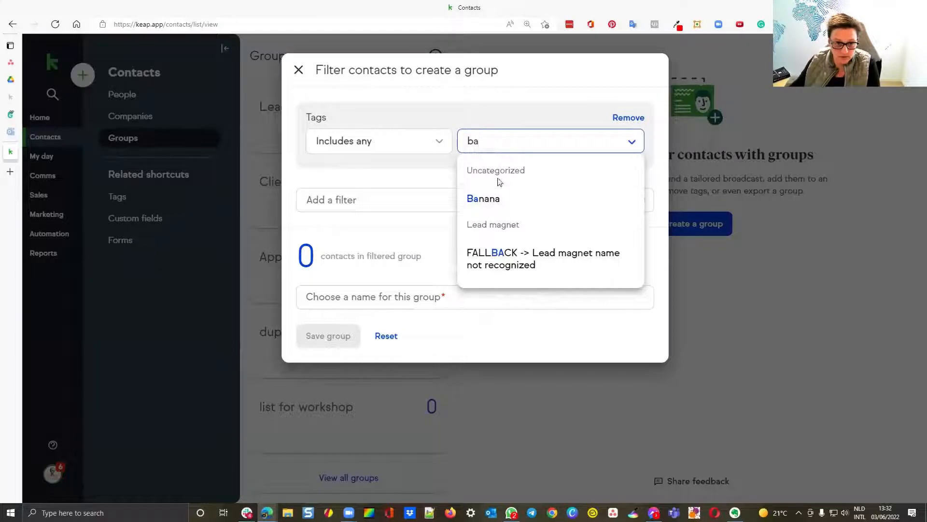
left_click(488, 198)
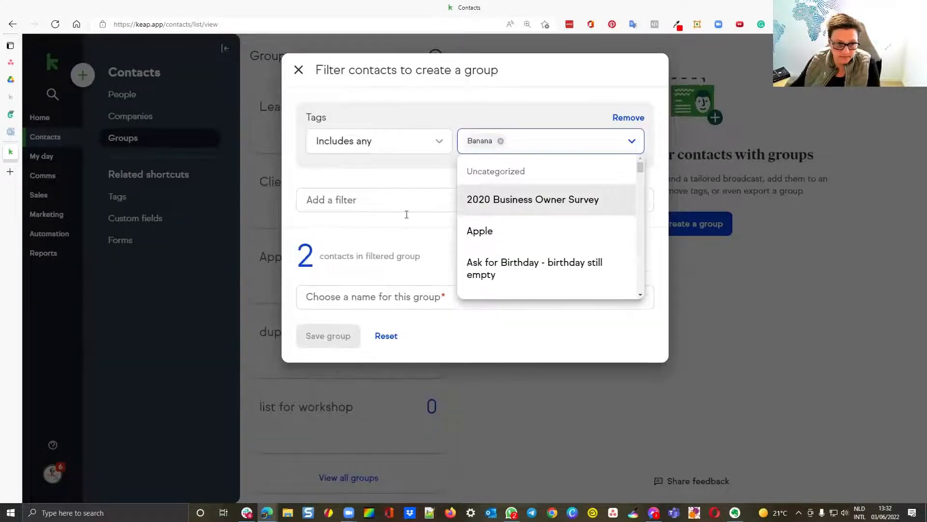
left_click(381, 199)
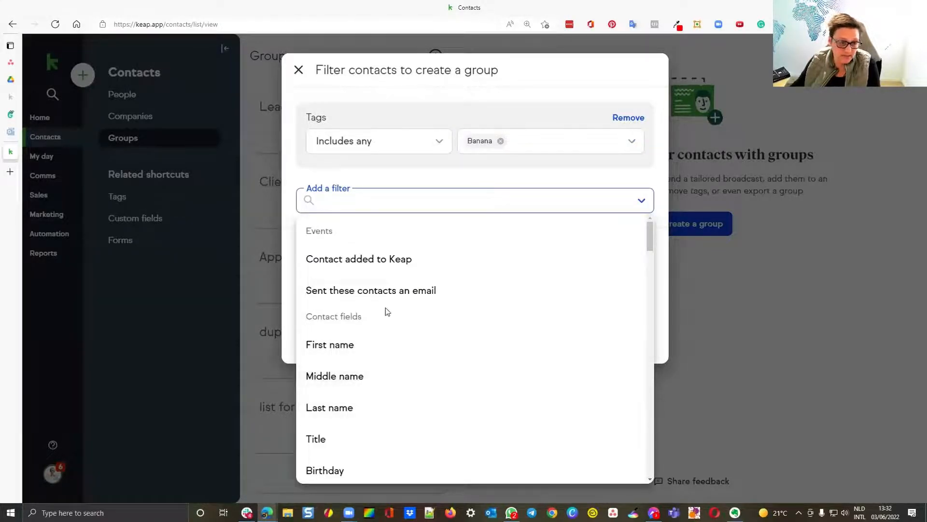
type("ex")
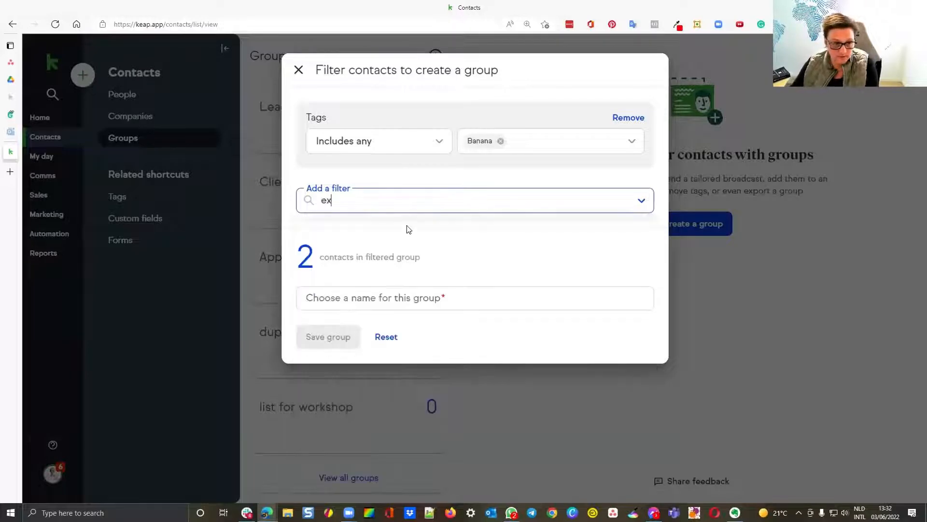
left_click_drag(394, 205, 298, 203)
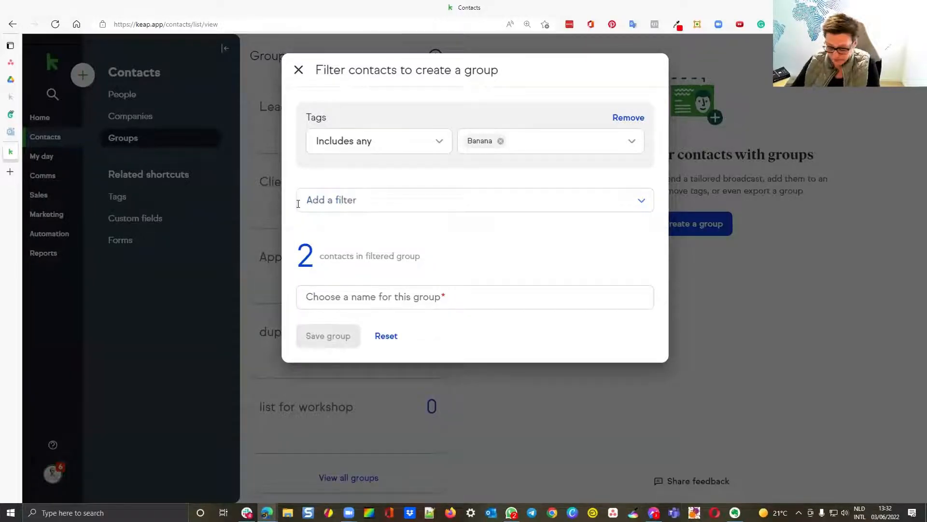
Step: Add a second Tags filter to the Banana group and set it to Excludes any with the Apple tag
left_click(298, 203)
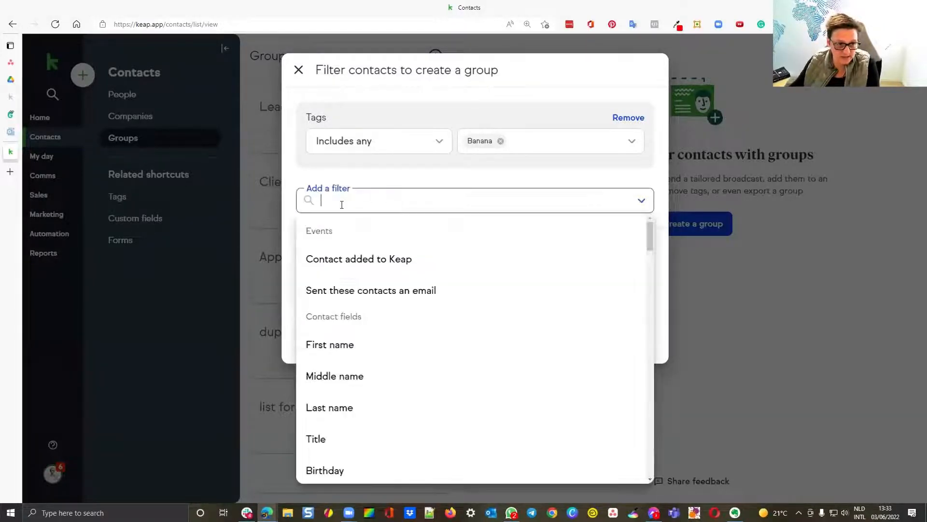
type("tag")
left_click(350, 271)
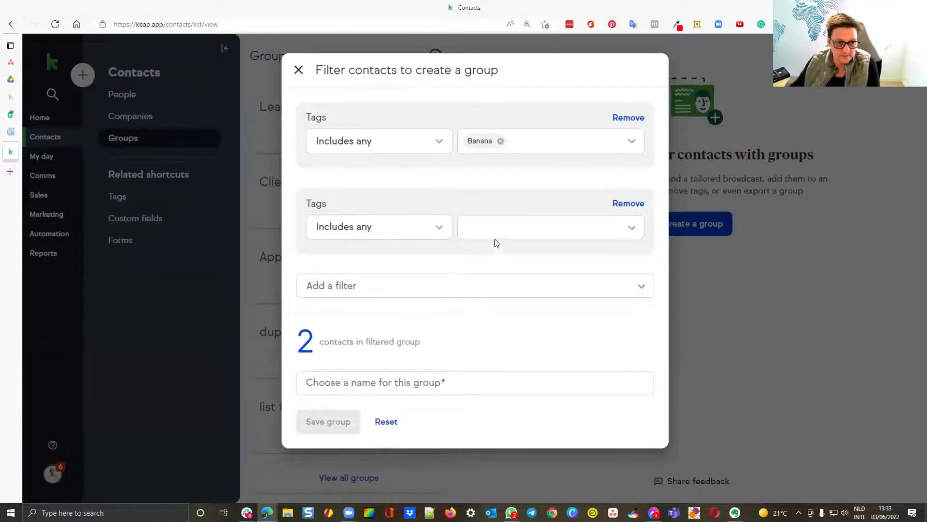
left_click(419, 233)
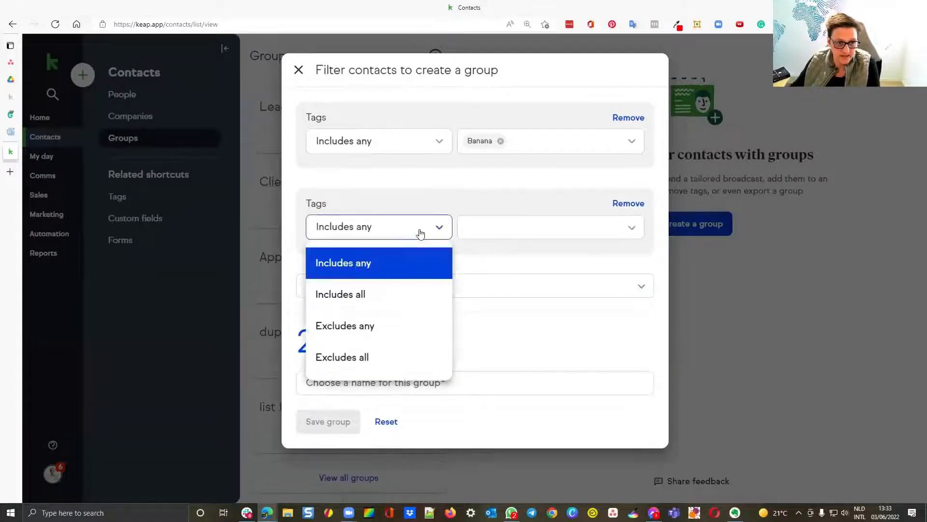
left_click(365, 326)
left_click(506, 222)
type("app")
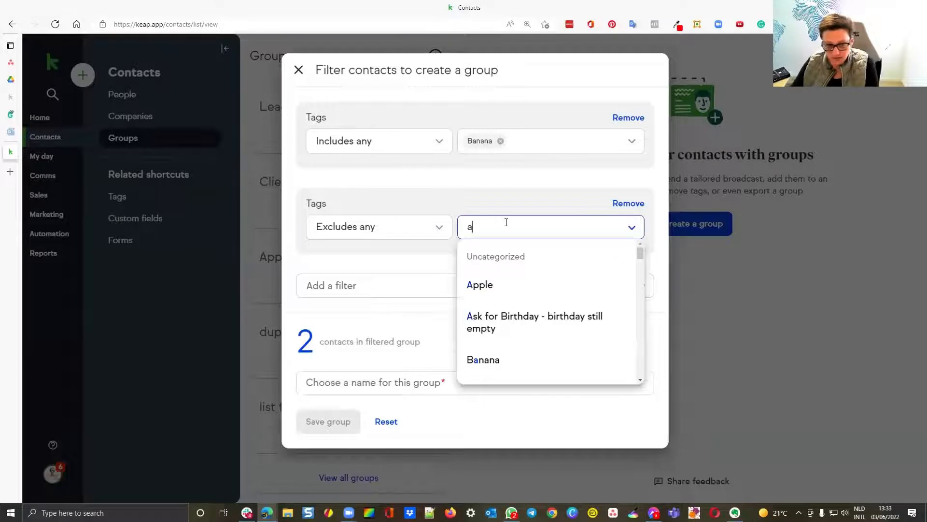
left_click(501, 278)
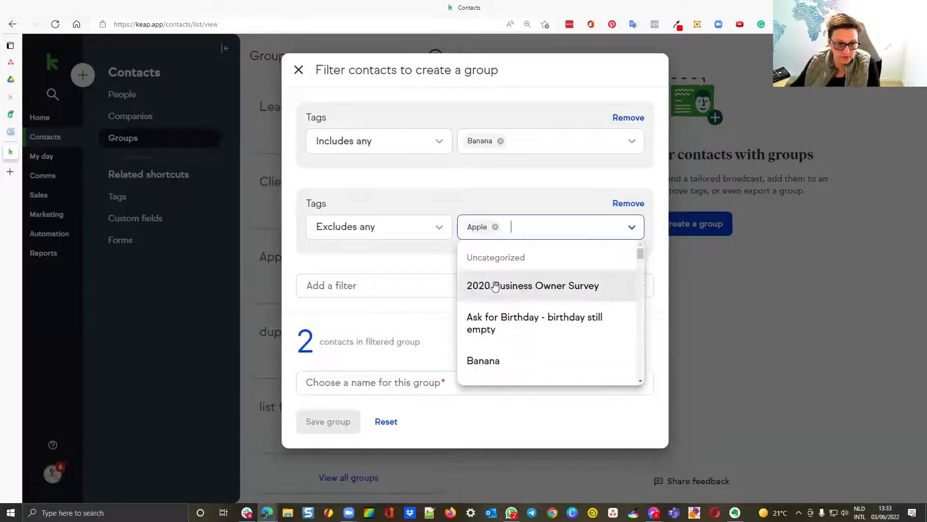
left_click(410, 264)
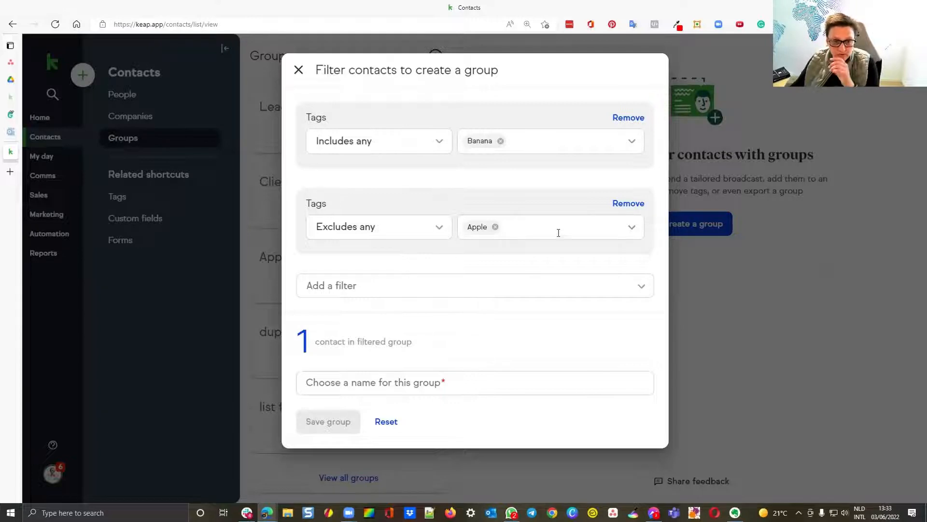
left_click(558, 233)
left_click(431, 263)
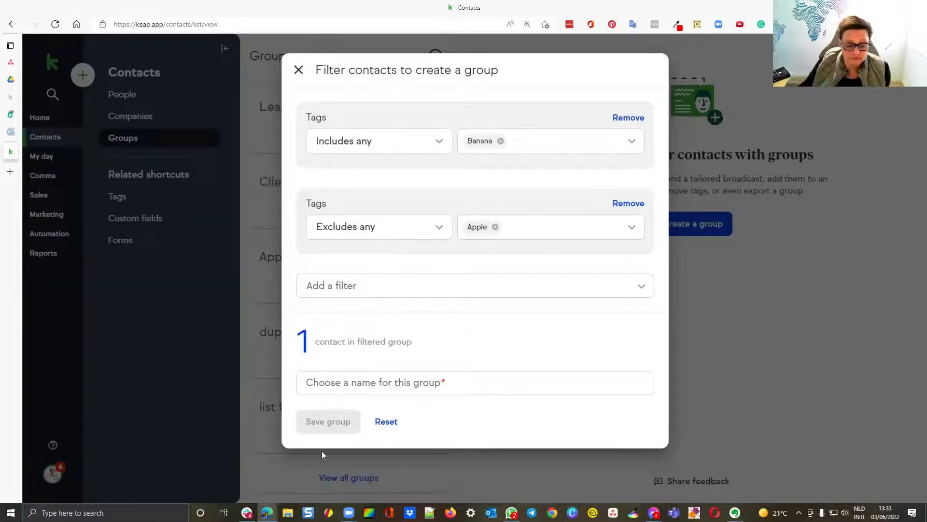
Step: Name the filtered group "Banana only" and save it
left_click(364, 386)
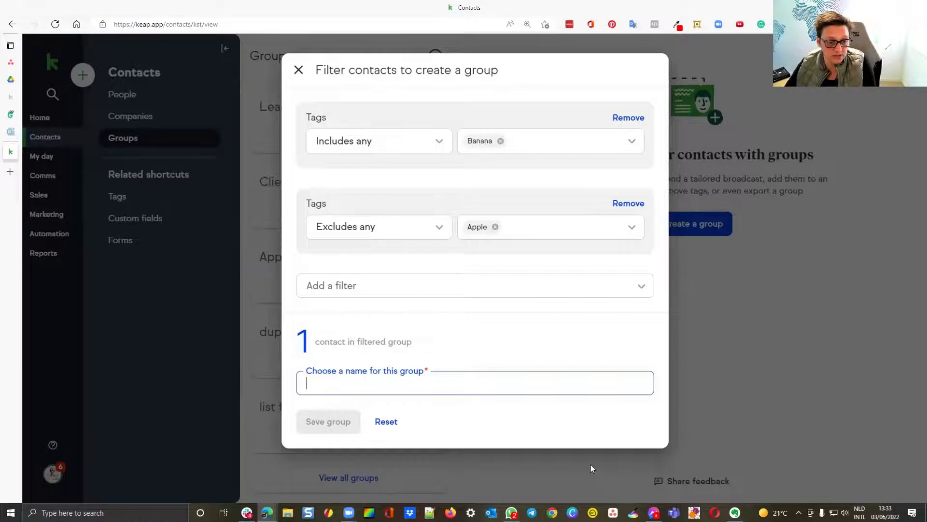
type("Banana only")
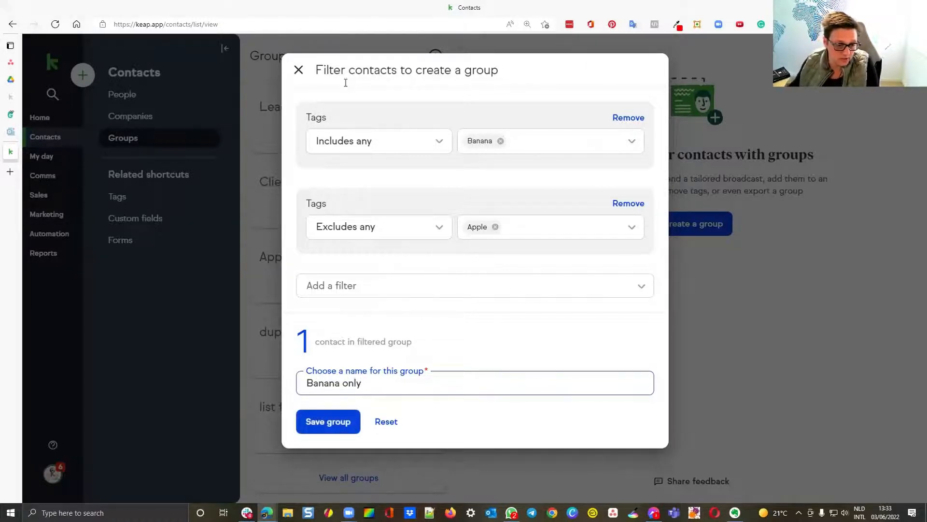
left_click(331, 431)
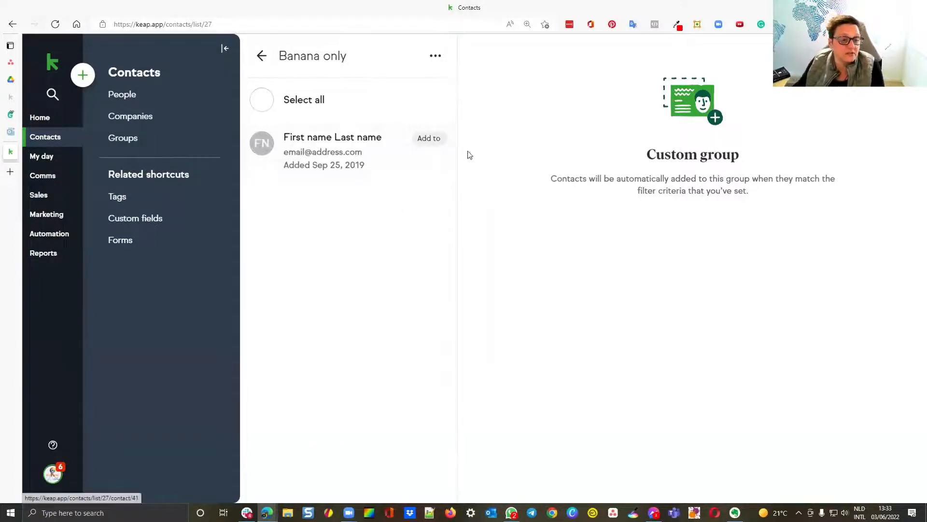
Step: Create a new text-only email broadcast with the legacy builder
left_click(44, 177)
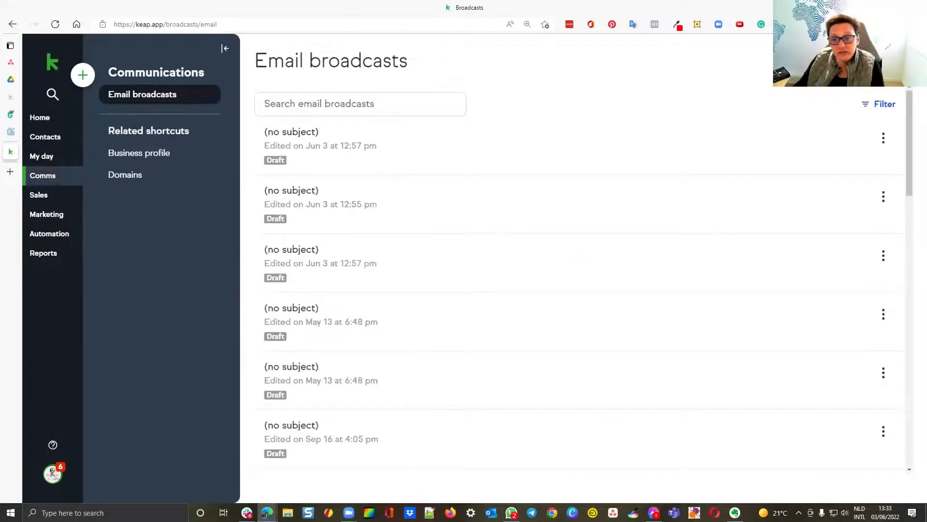
left_click(842, 61)
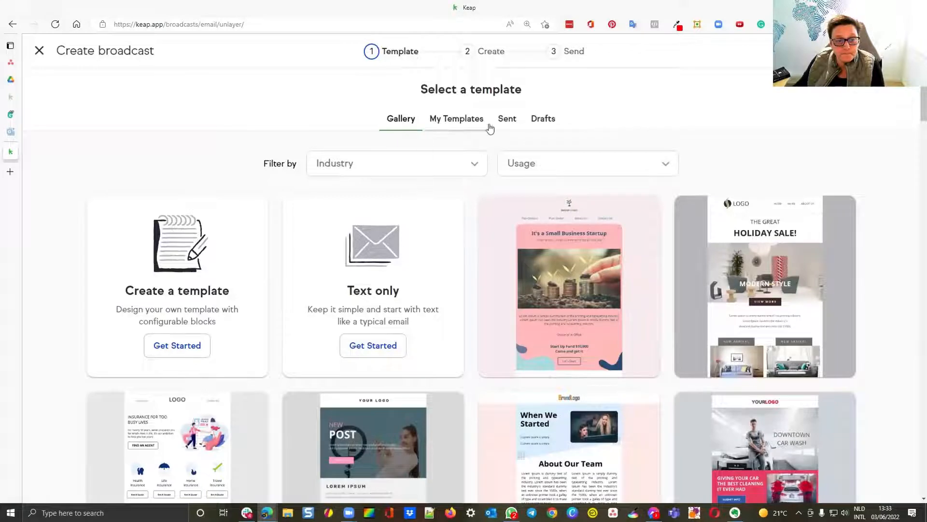
left_click(869, 51)
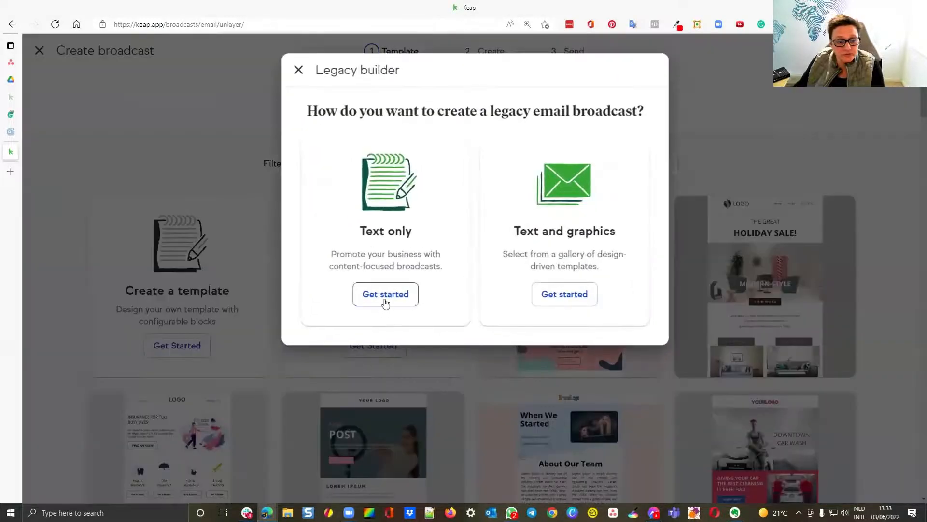
left_click(384, 301)
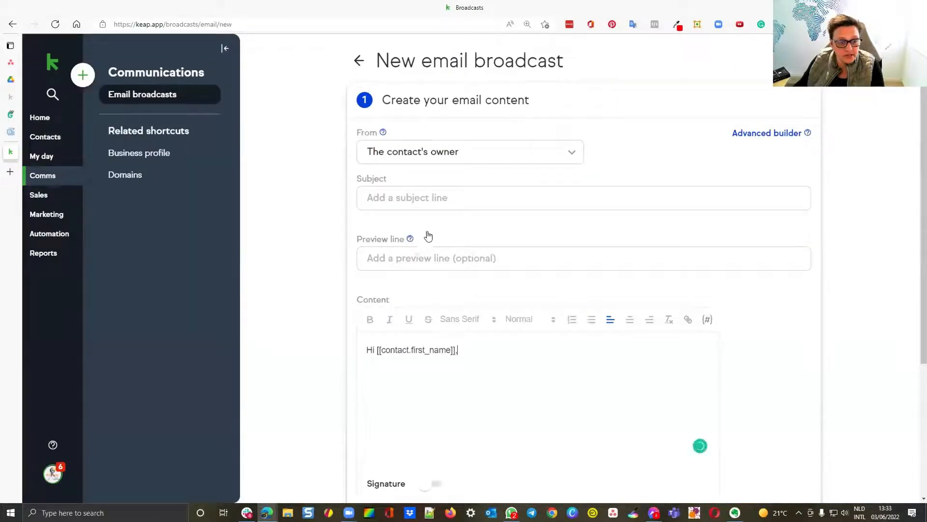
Step: Give the broadcast the subject "test" and proceed to defining its audience
left_click(471, 209)
type("test")
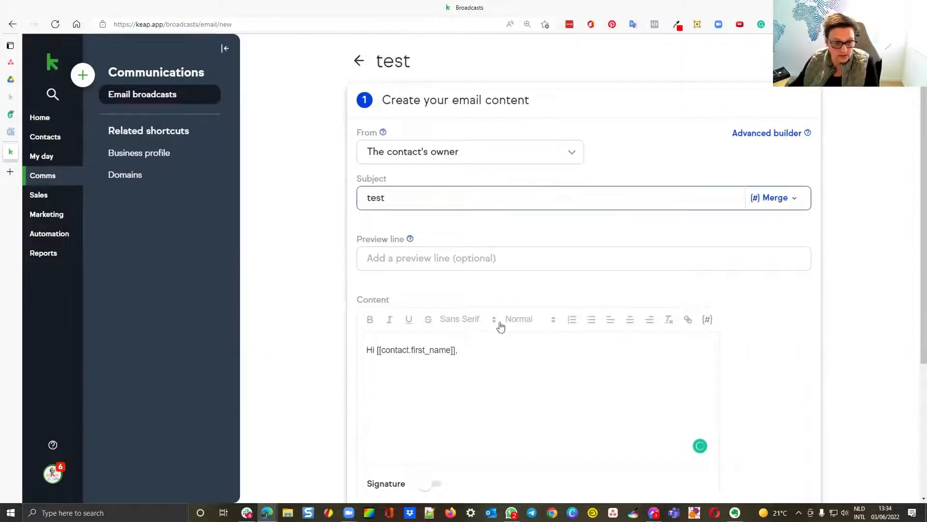
left_click(522, 400)
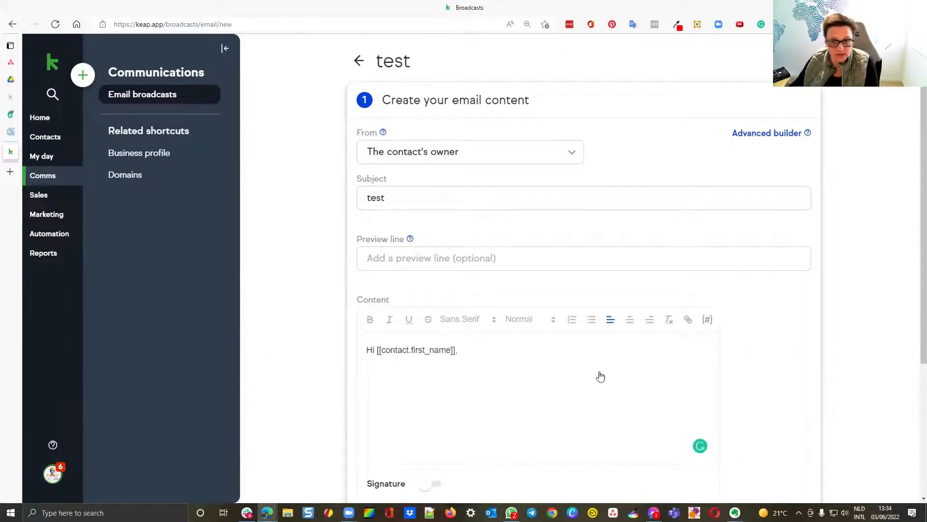
scroll(581, 381, "down", 3)
left_click(462, 386)
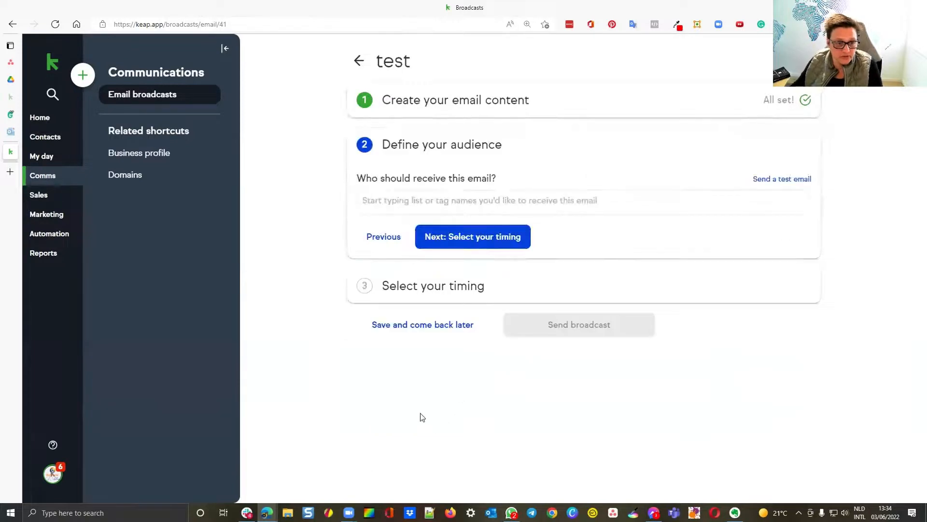
Step: Look up "app" among the lists and tags for the broadcast's recipients
left_click(495, 209)
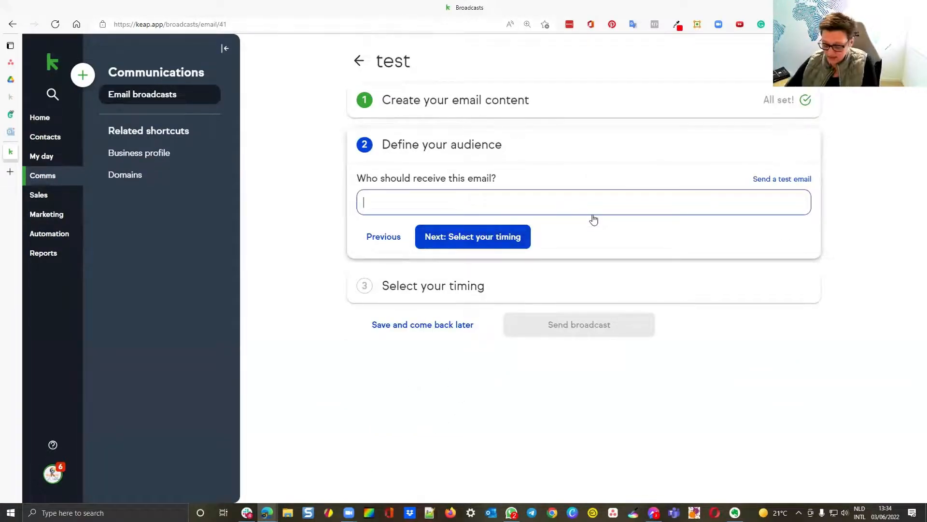
type("app")
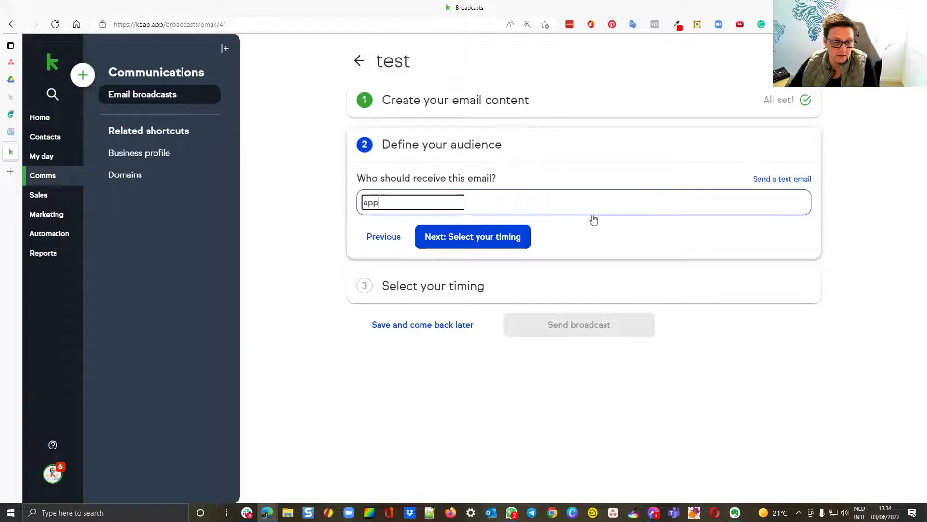